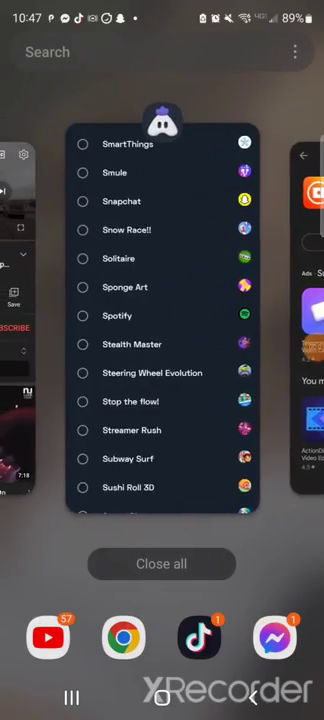
- Swipe the recent apps carousel over to the YouTube card
left_click_drag(60, 300, 230, 300)
- Reopen YouTube on the Aurora PD body cam footage video
left_click(150, 300)
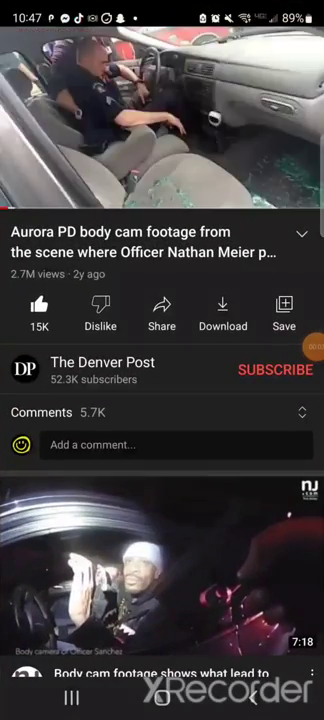